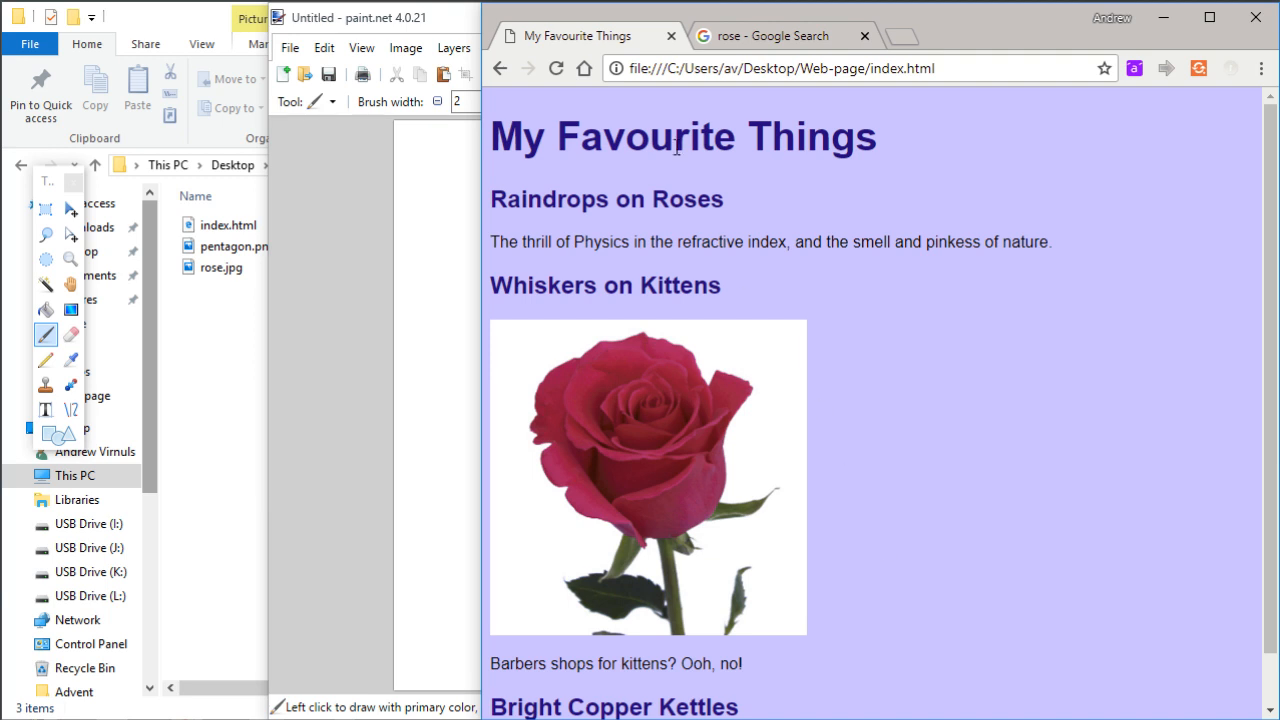
Step: Switch to paint.net and open rose.jpg from the Web-page folder as an image of its own
double_click(463, 19)
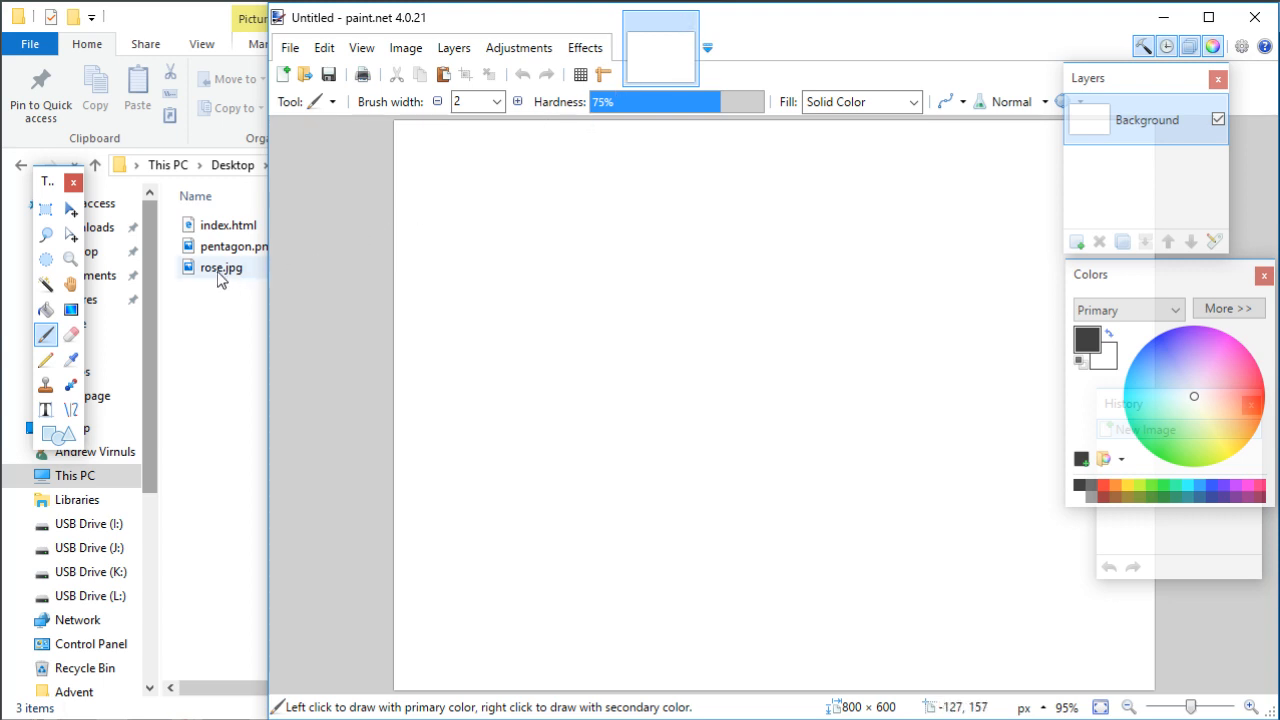
mouse_move(212, 276)
left_mouse_down()
mouse_move(503, 320)
mouse_move(503, 309)
left_mouse_up()
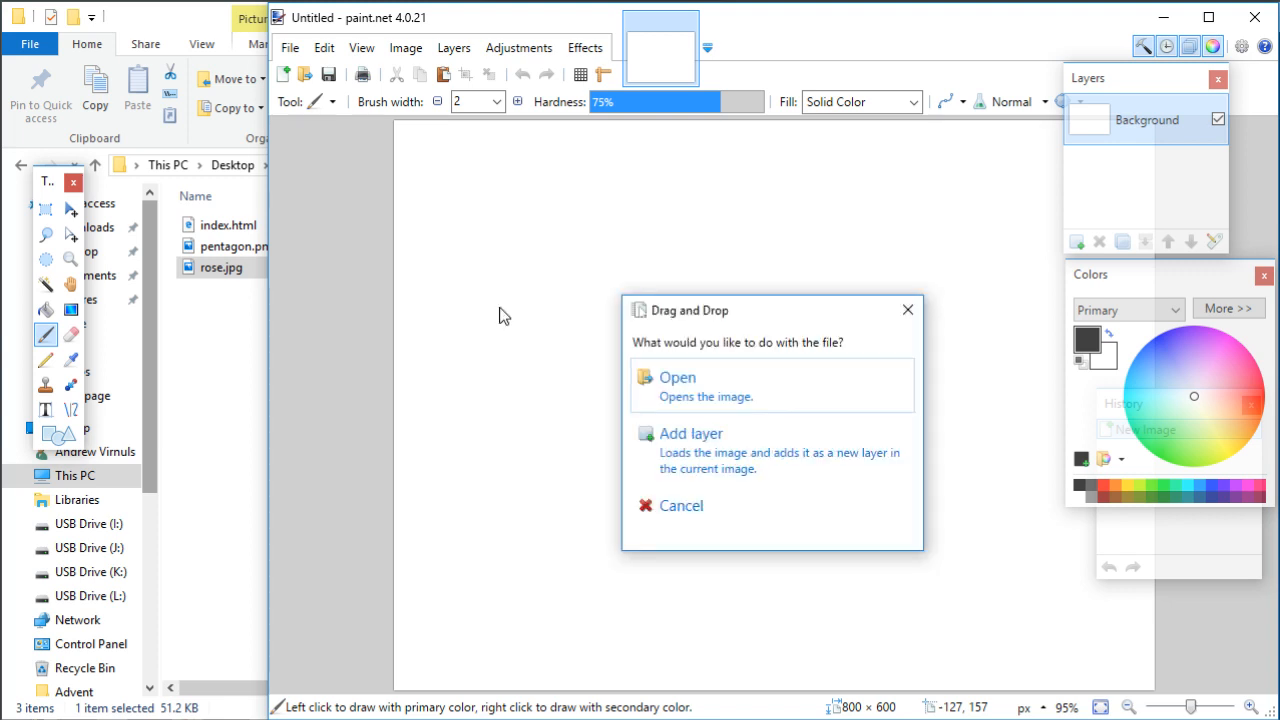
left_click(729, 400)
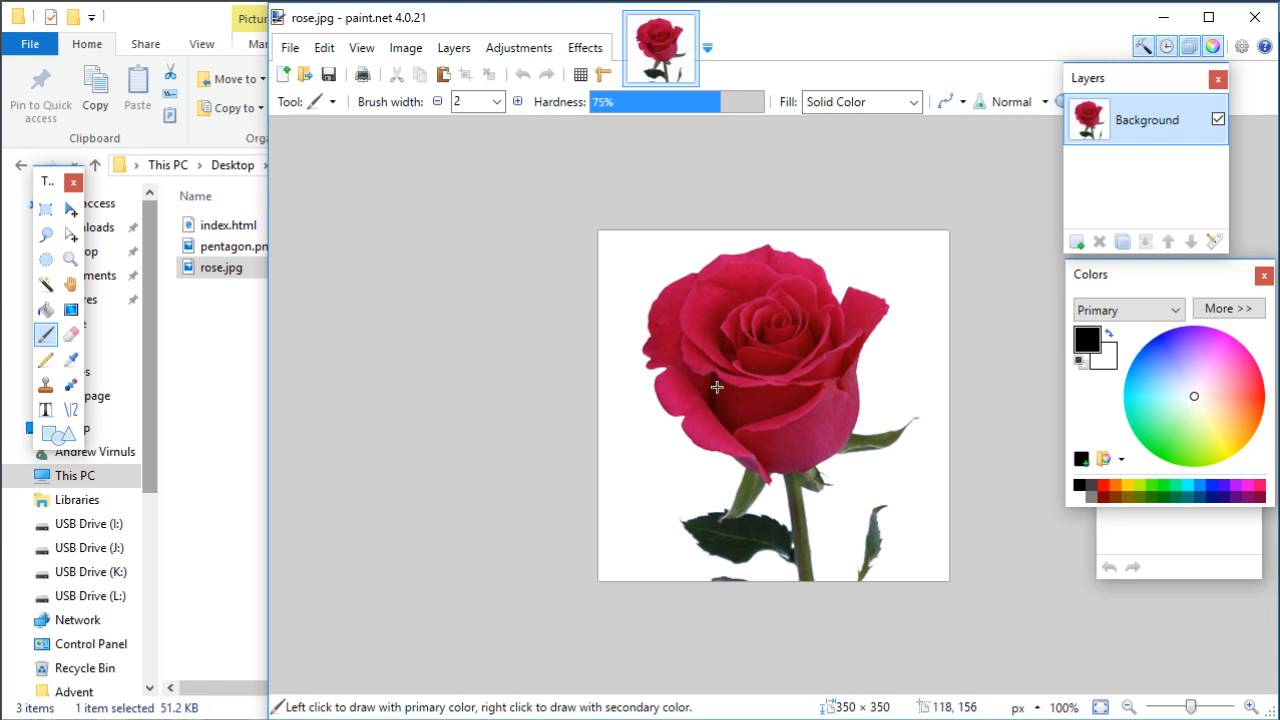
Step: Erase the white background around the rose and the white patch beside its stem, using the Magic Wand at 60% tolerance
left_click(334, 104)
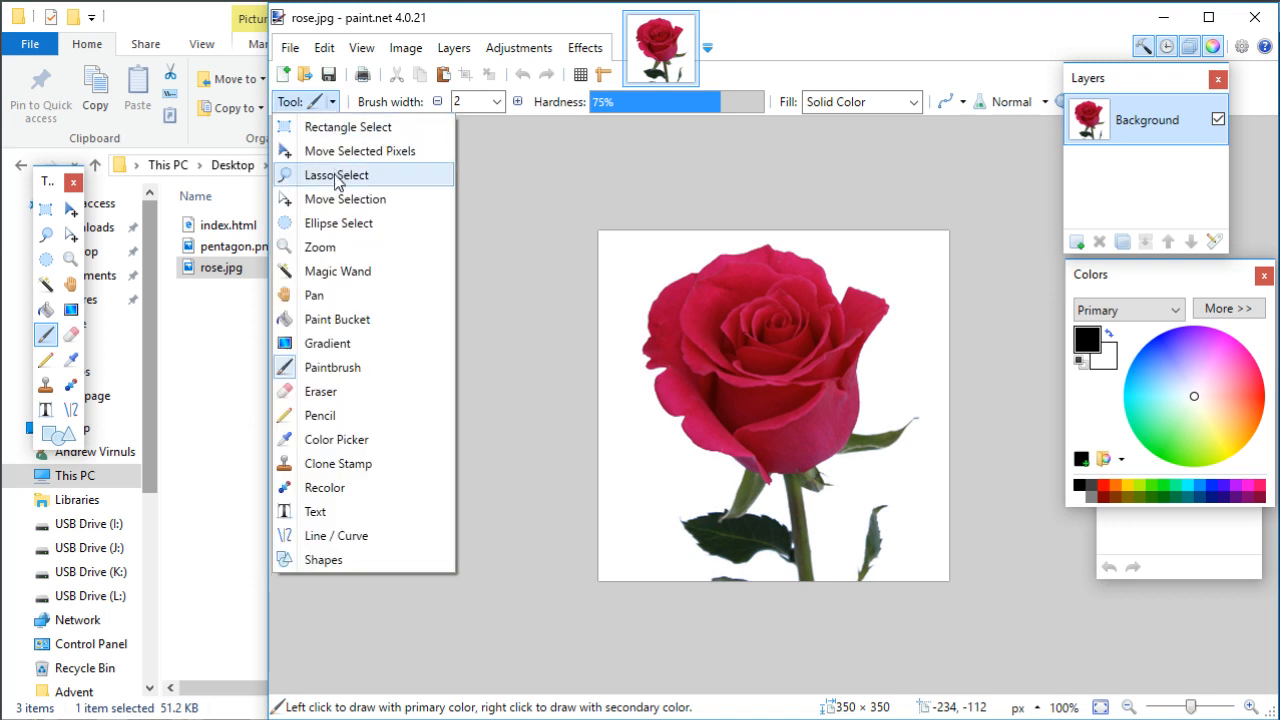
left_click(348, 271)
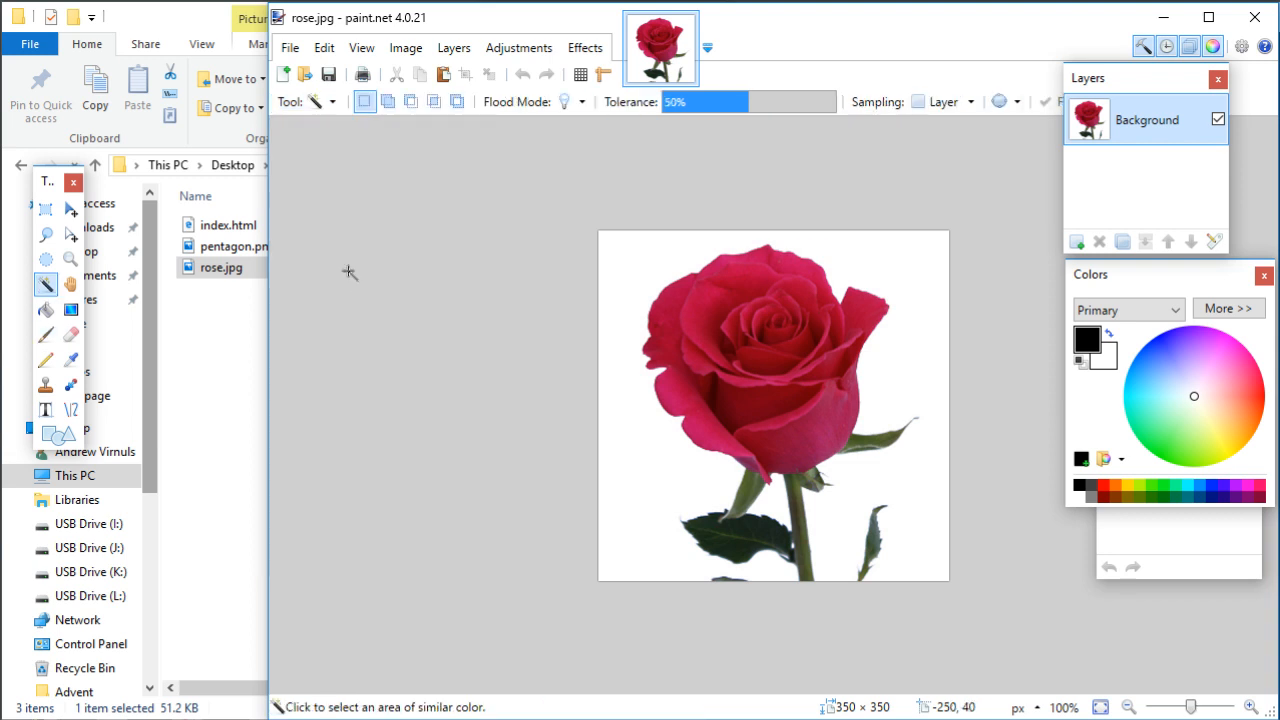
left_click(641, 262)
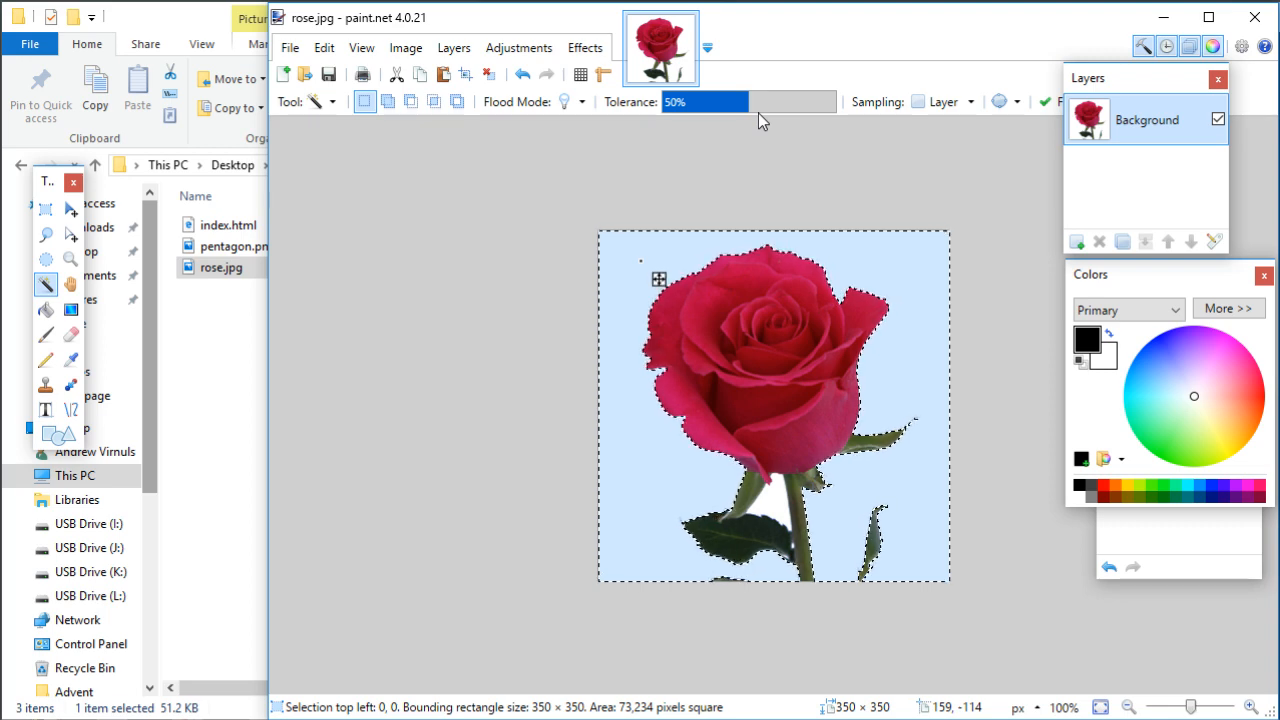
left_click_drag(750, 110, 665, 112)
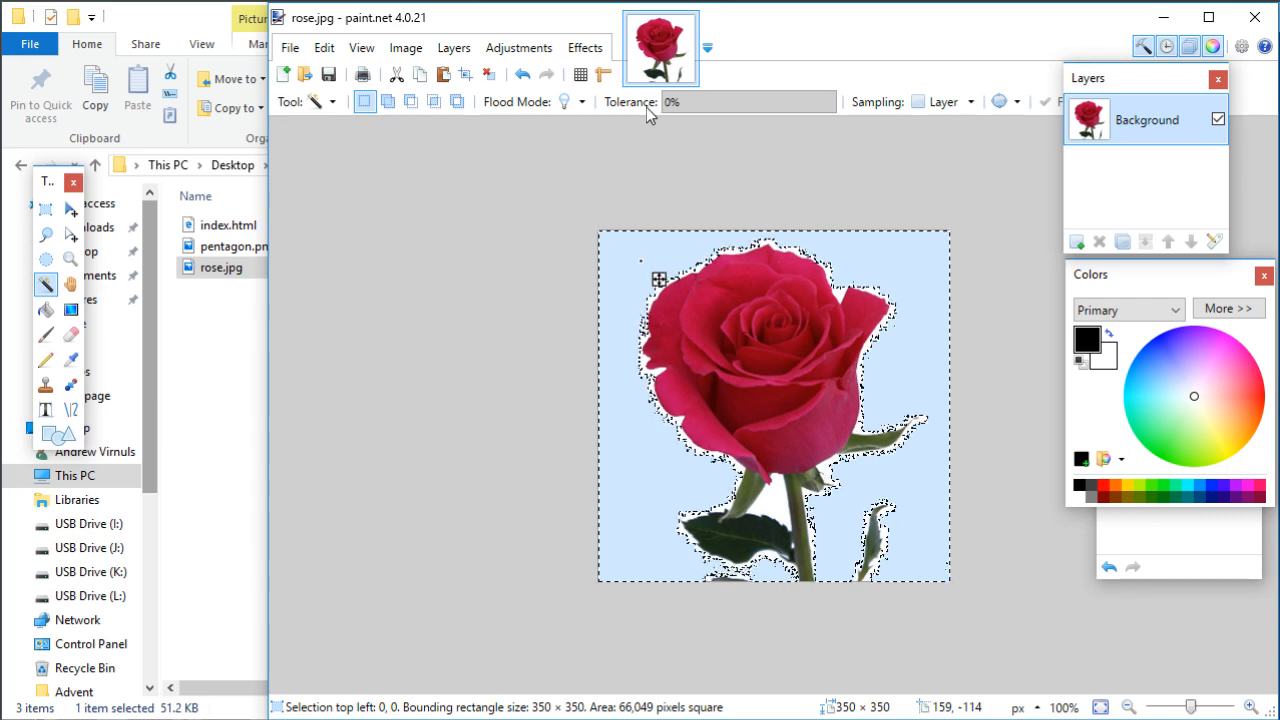
left_click_drag(664, 108, 767, 98)
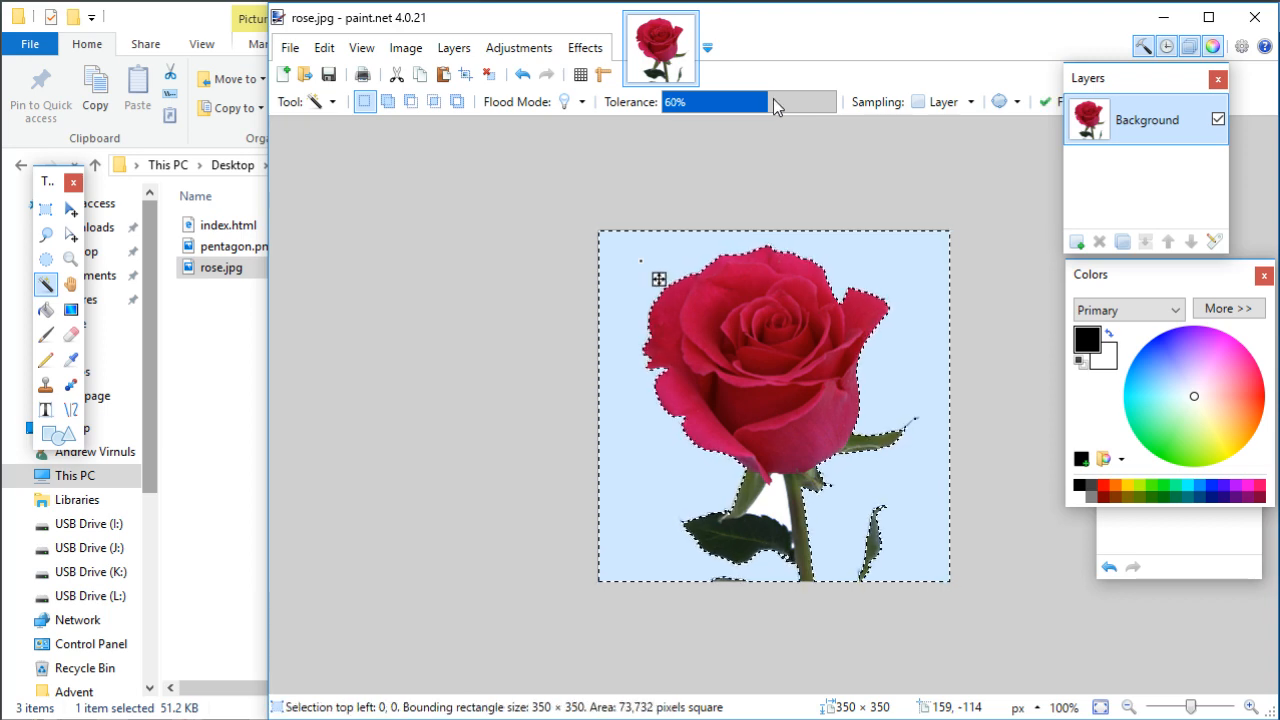
key("Delete")
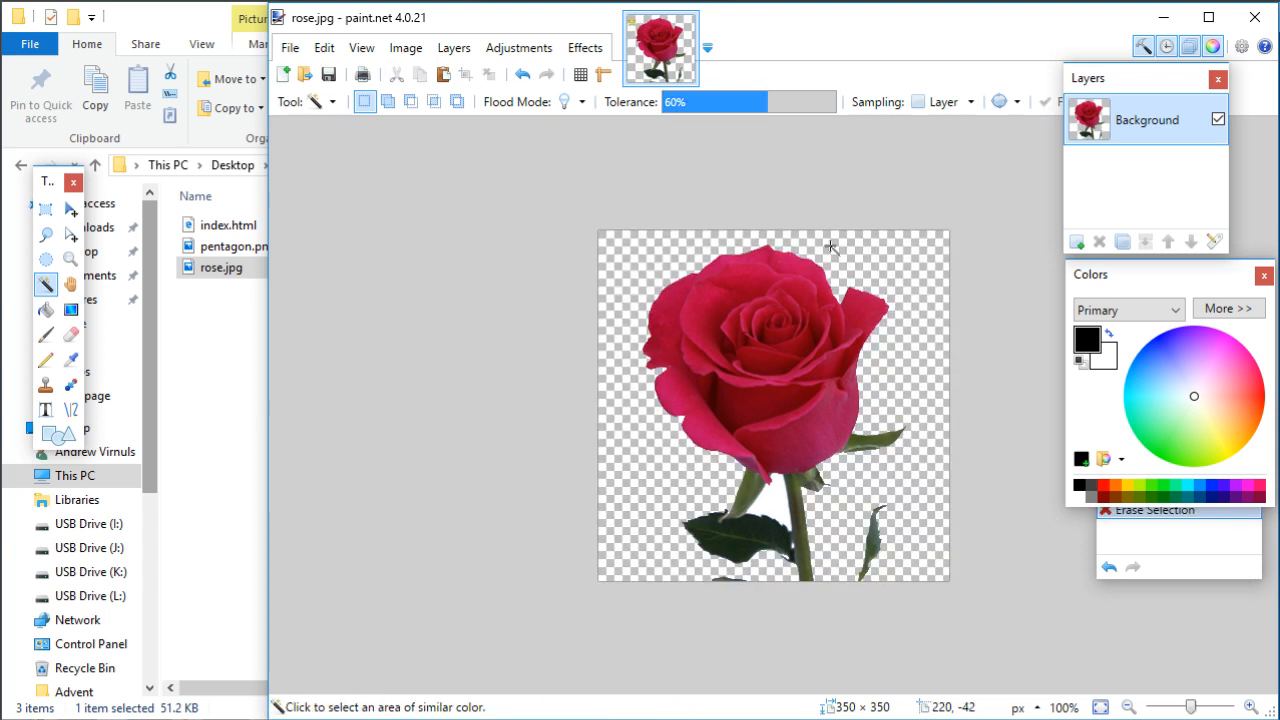
left_click(776, 502)
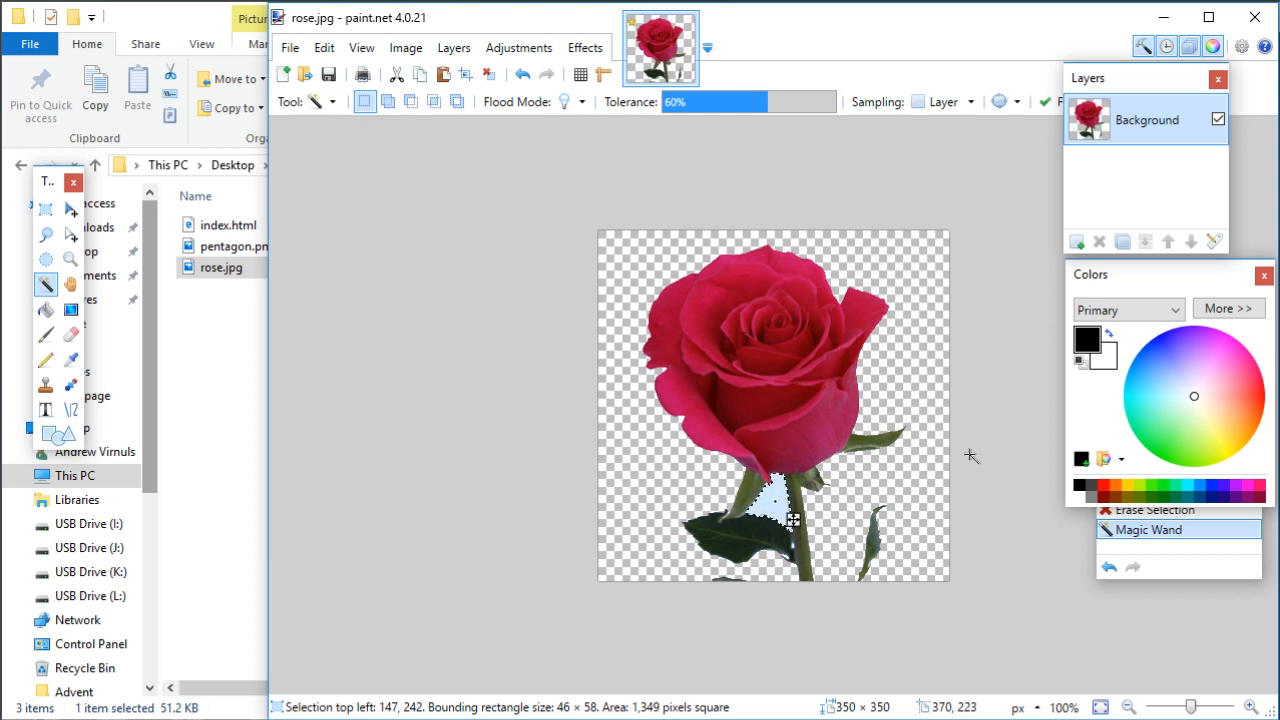
key("Delete")
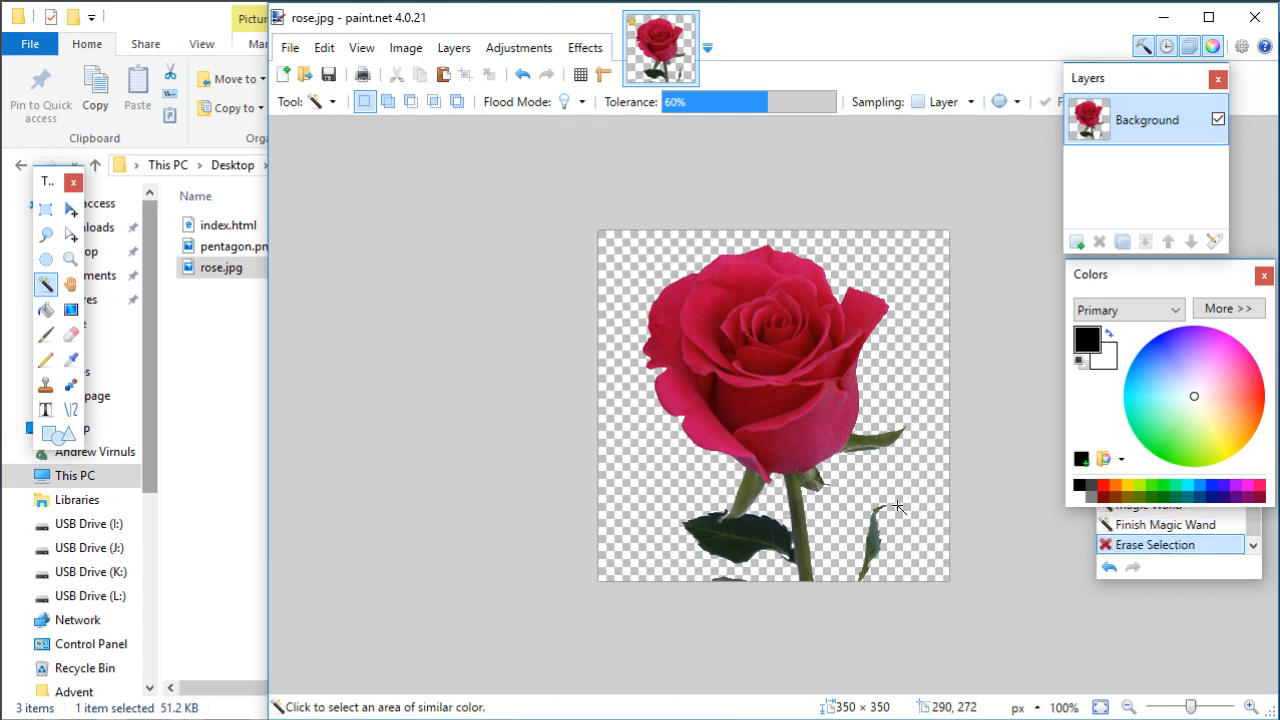
Step: Erase the detached leaf beside the stem and the leaf fragment at the image's lower edge with Rectangle Select
left_click(332, 103)
left_click(337, 127)
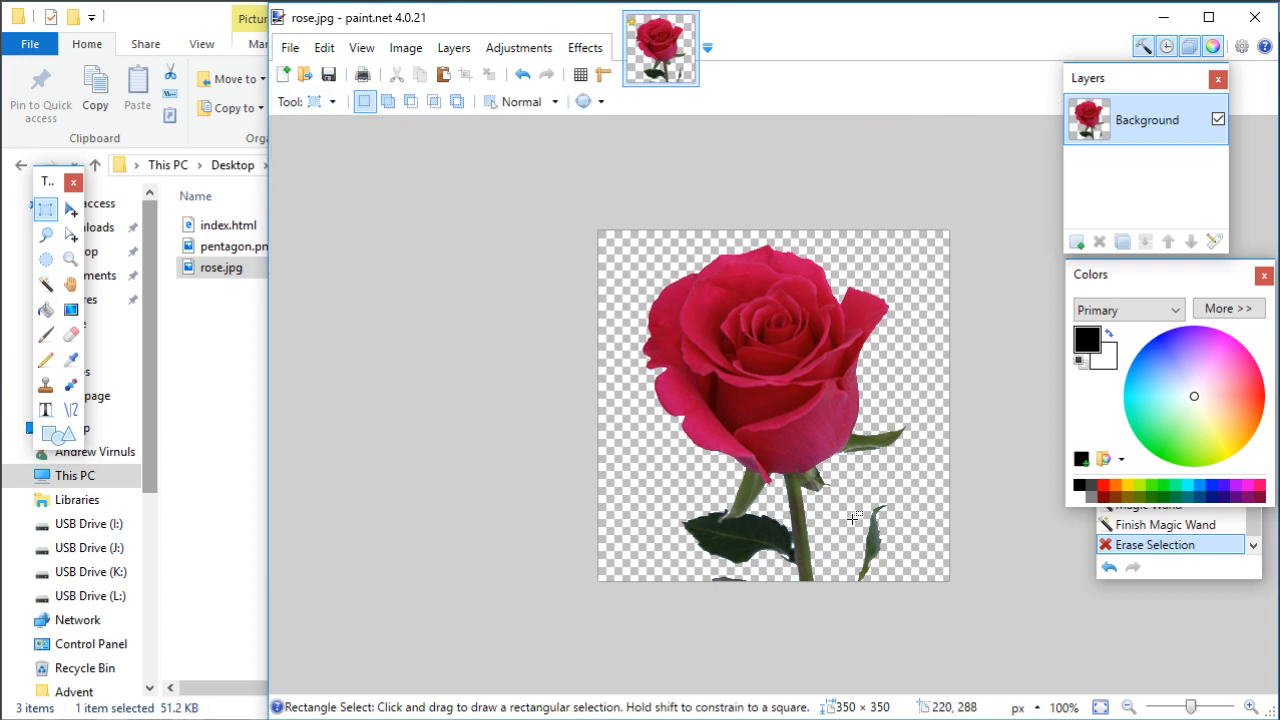
left_click_drag(854, 497, 896, 600)
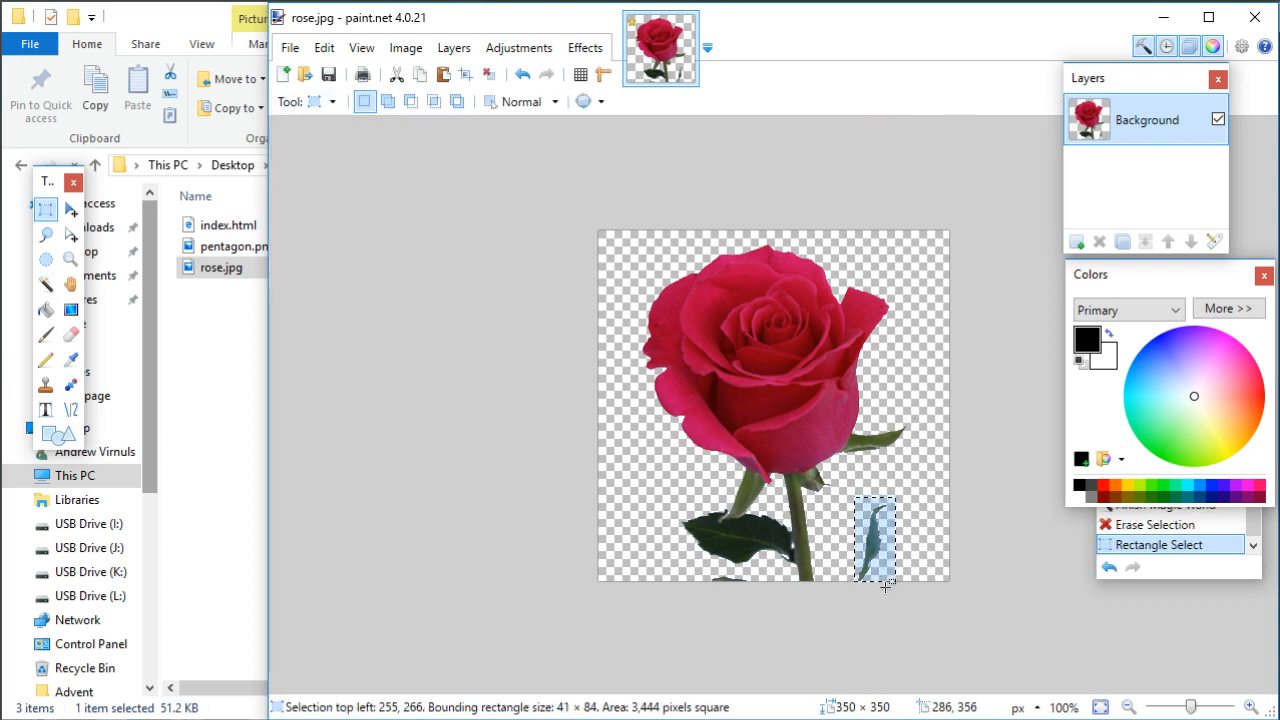
key("Delete")
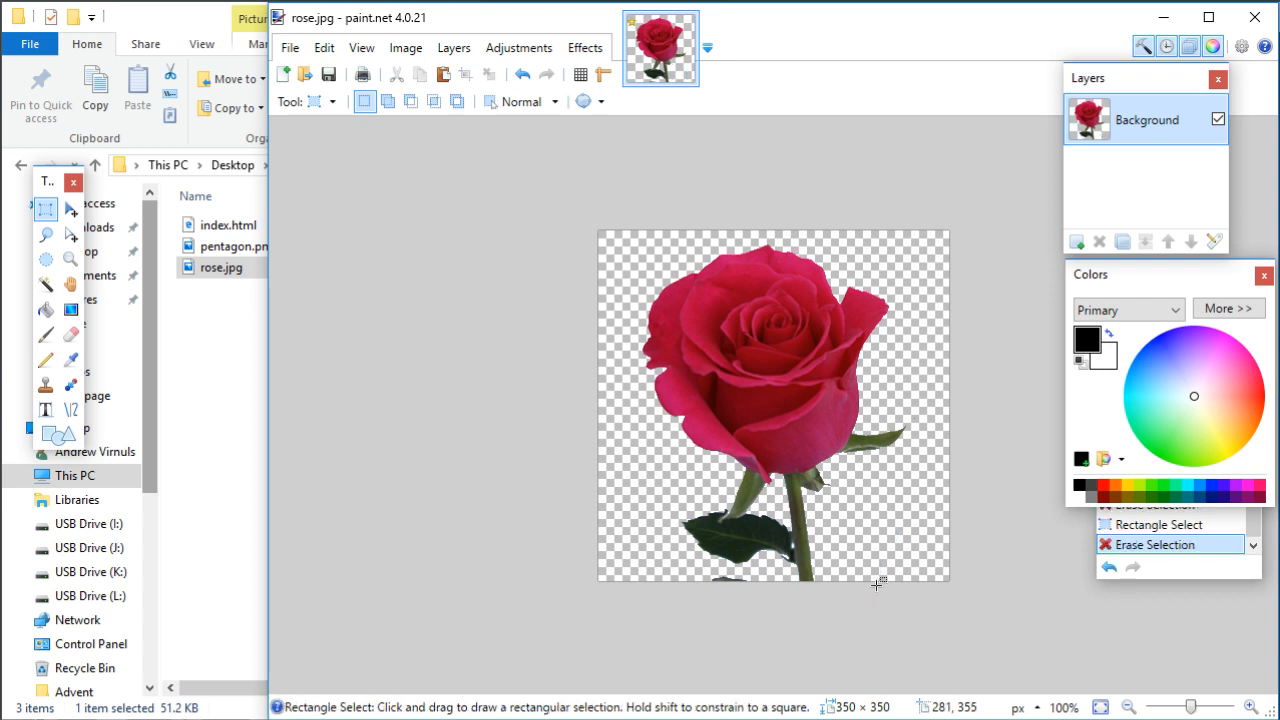
left_click_drag(696, 573, 760, 588)
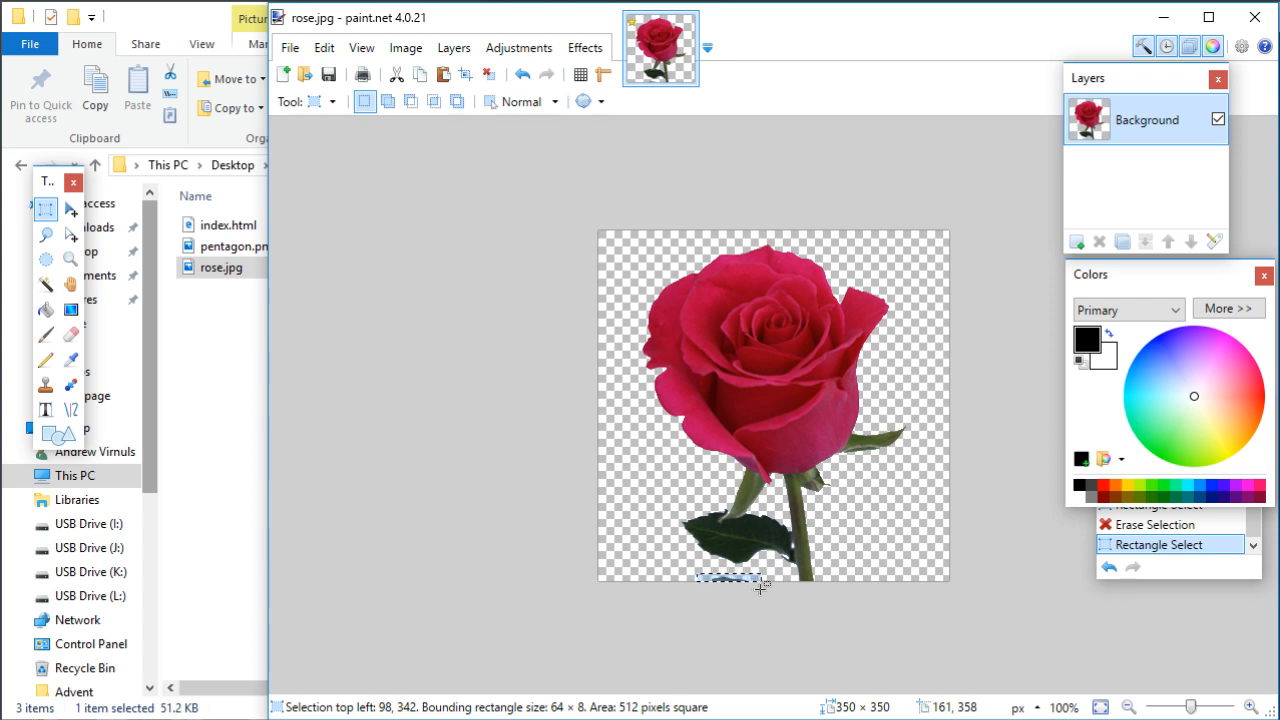
key("Delete")
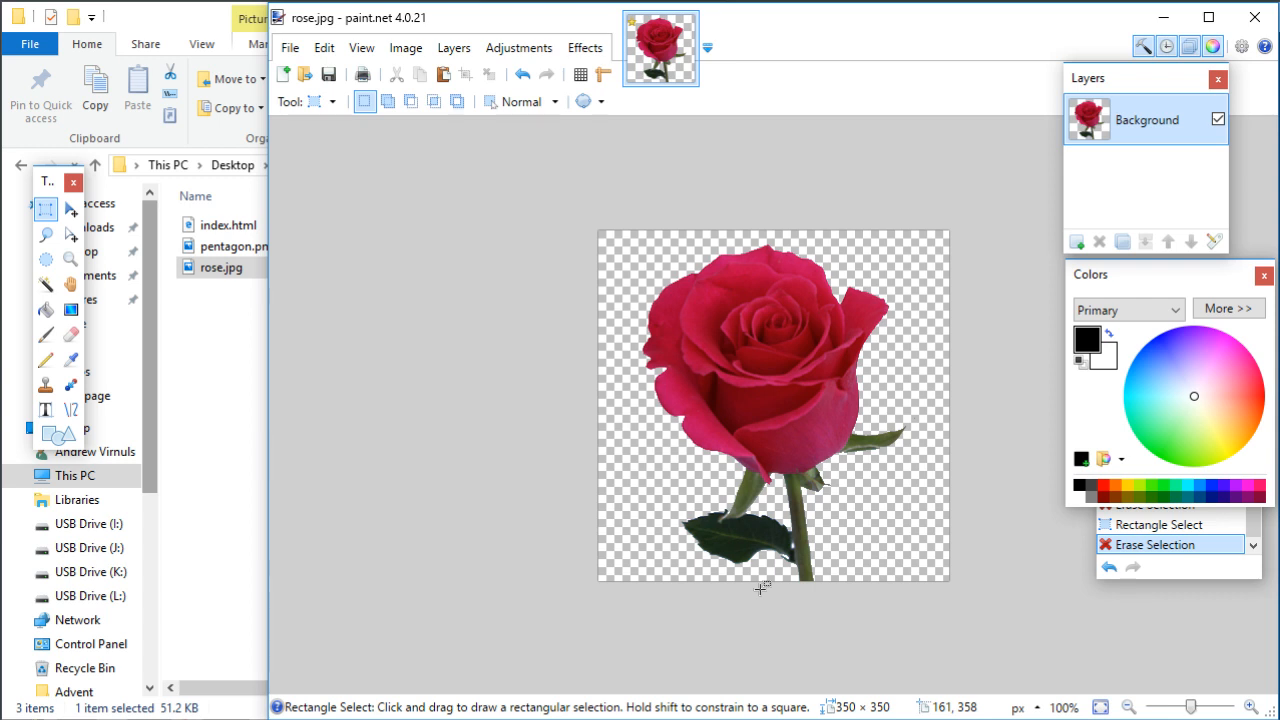
Step: Save the image in the Web-page folder as rose.png in PNG format with auto-detected bit depth
left_click(287, 50)
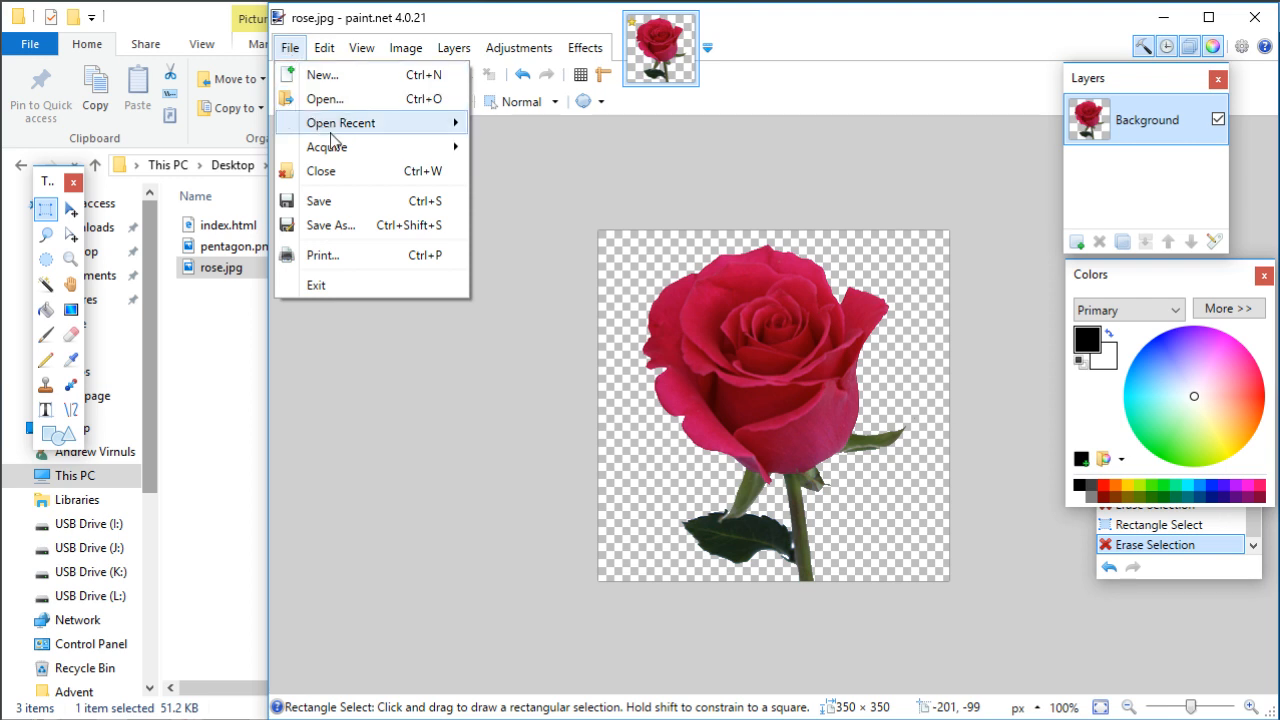
left_click(341, 229)
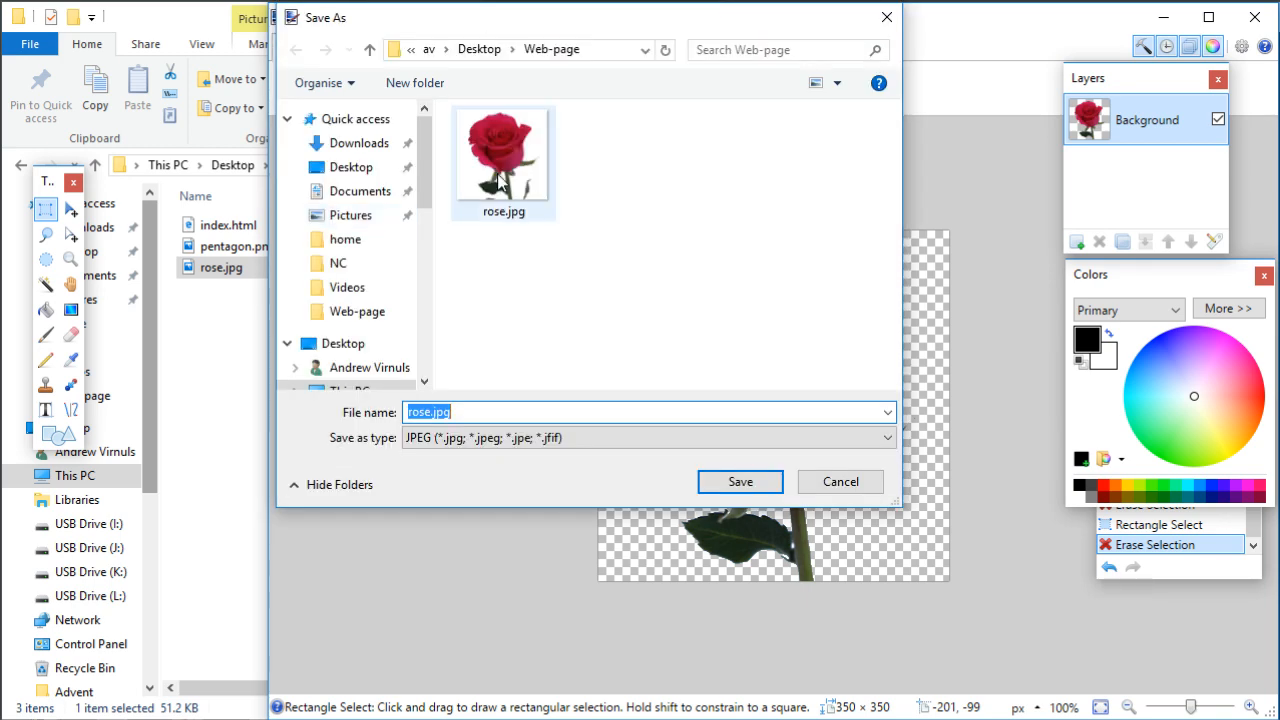
left_click(626, 443)
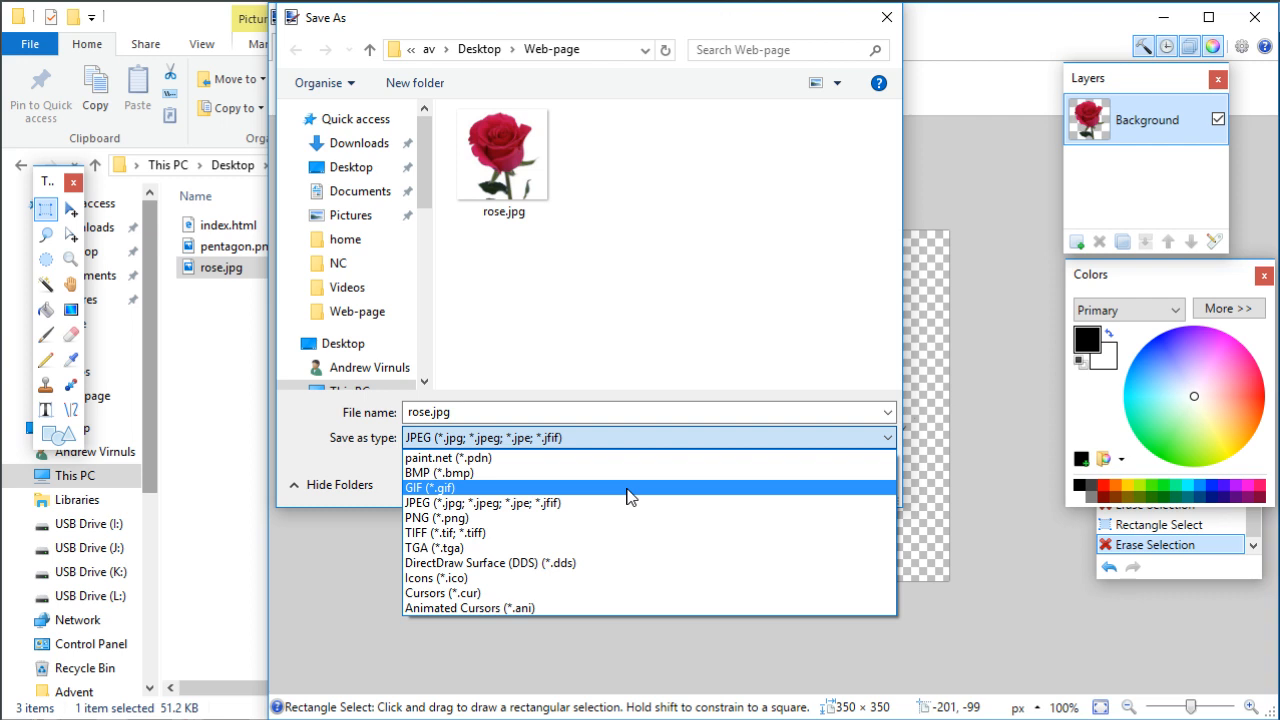
left_click(572, 518)
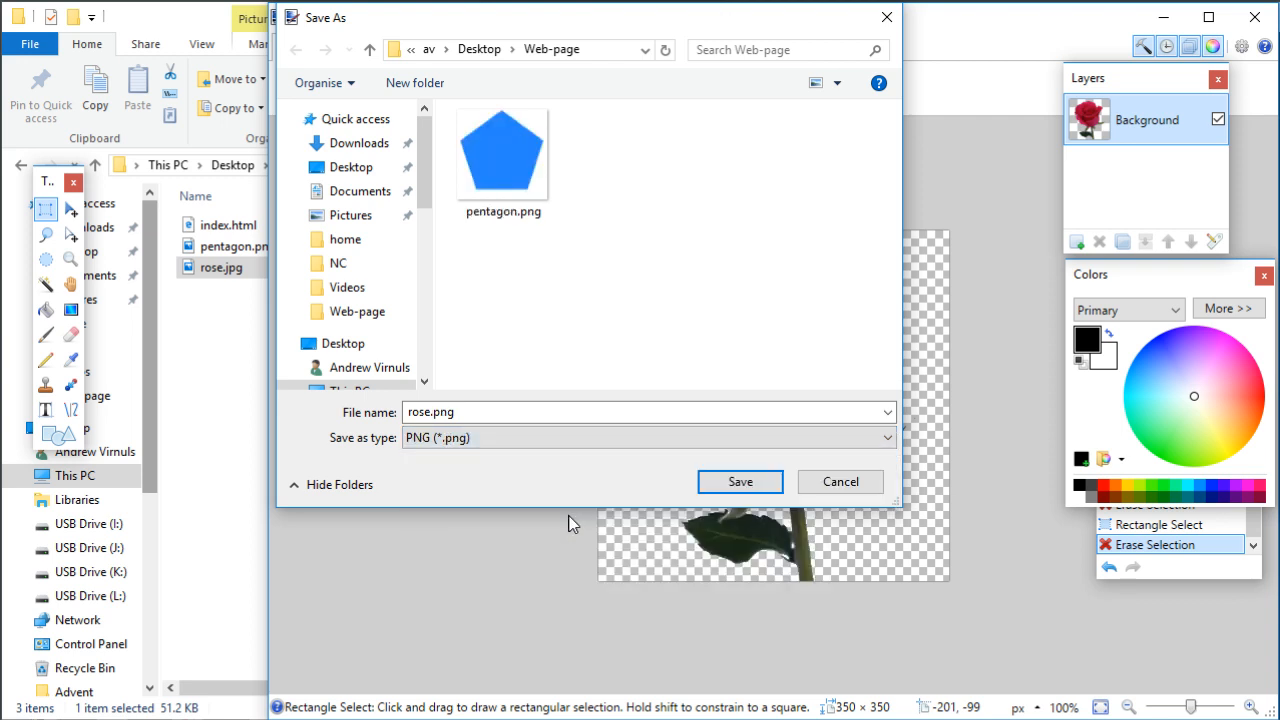
left_click(752, 485)
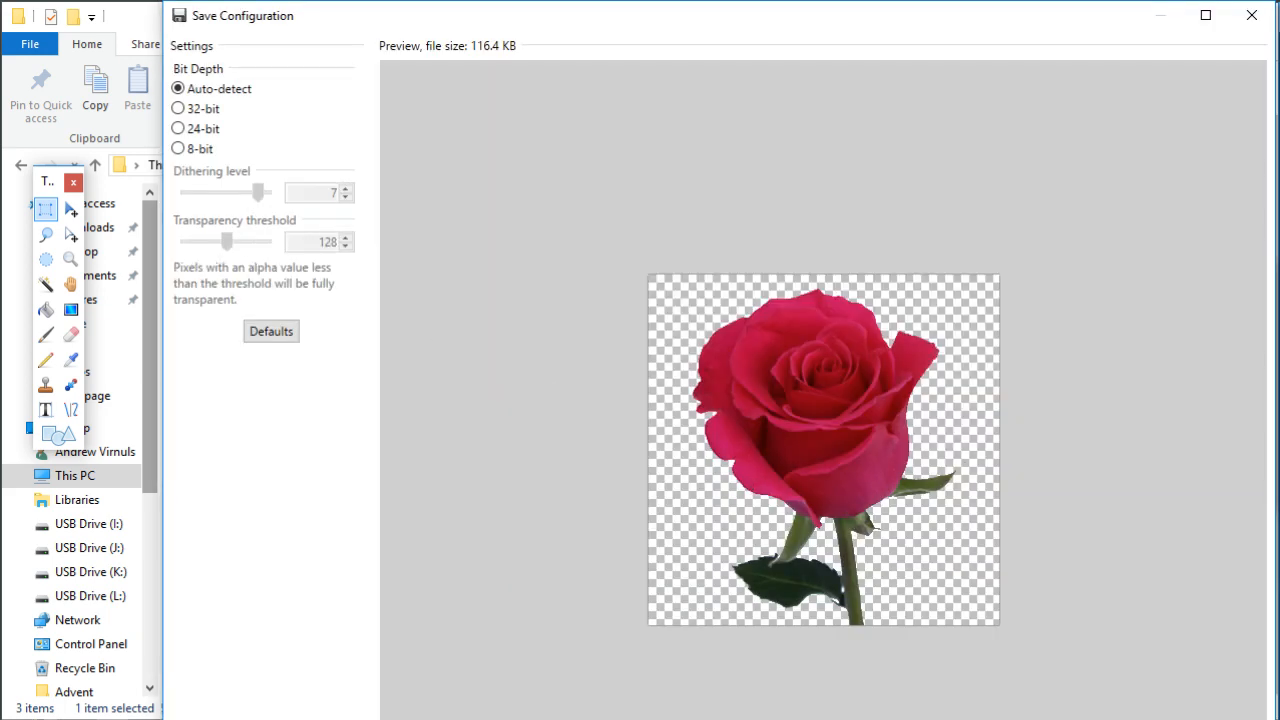
key("Return")
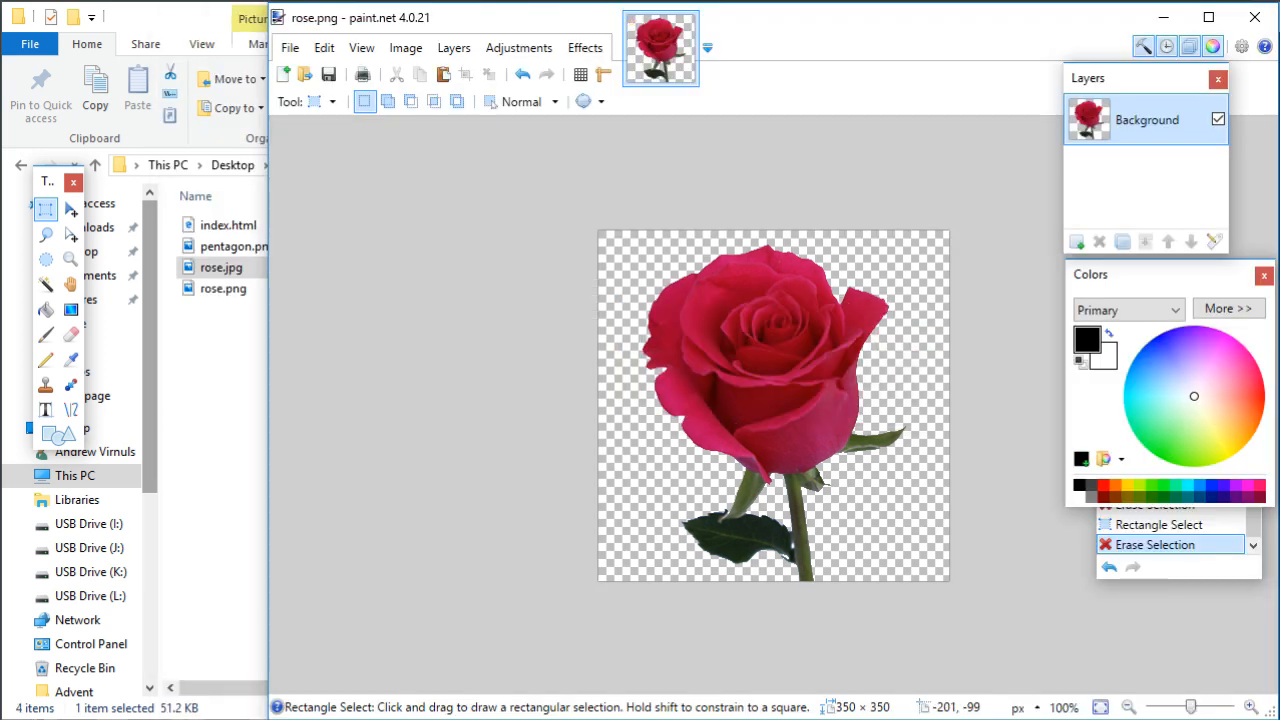
Step: Switch to Expression Web and change the rose image's source in index.html to rose.png
key("alt+Tab")
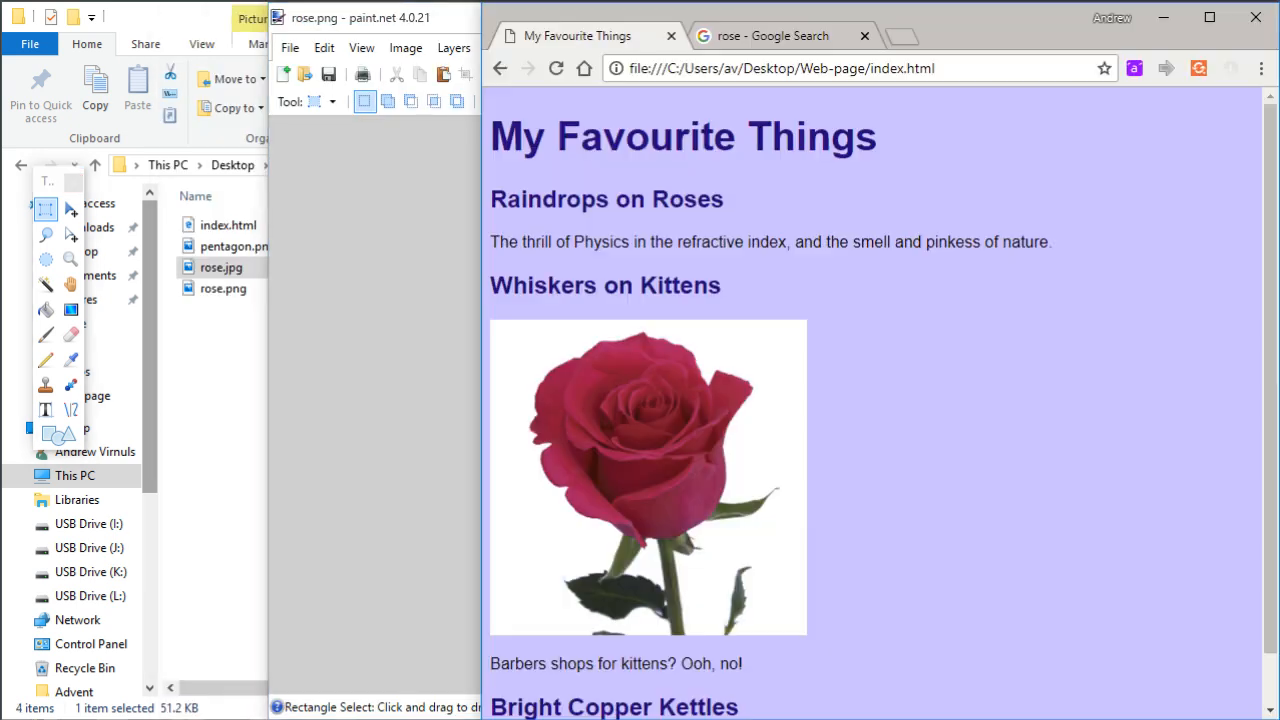
left_click(556, 70)
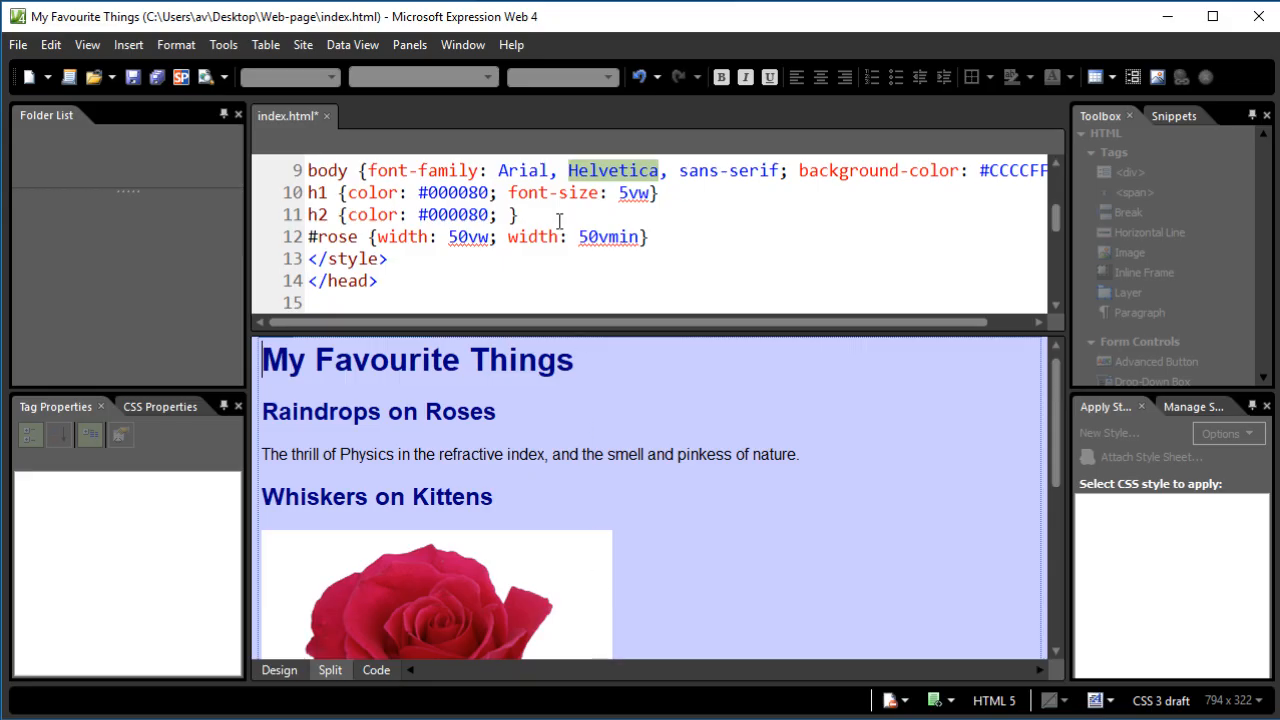
left_click(559, 216)
left_click(518, 594)
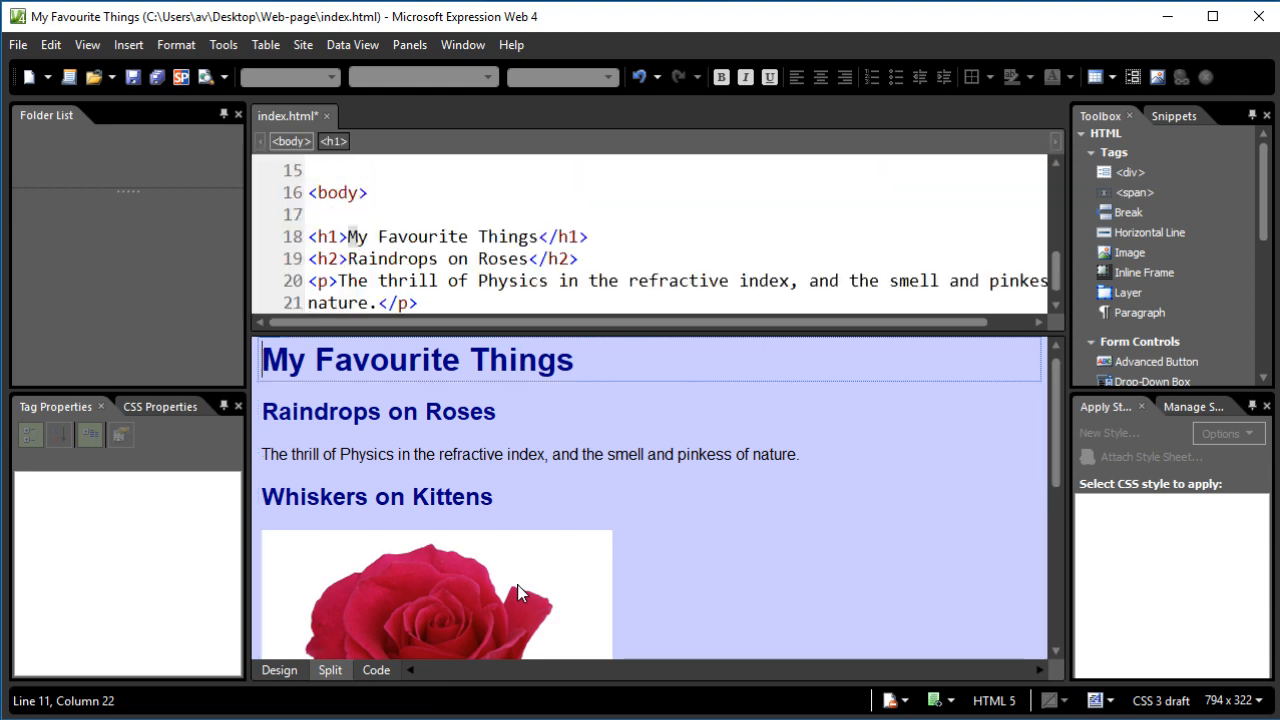
left_click(518, 594)
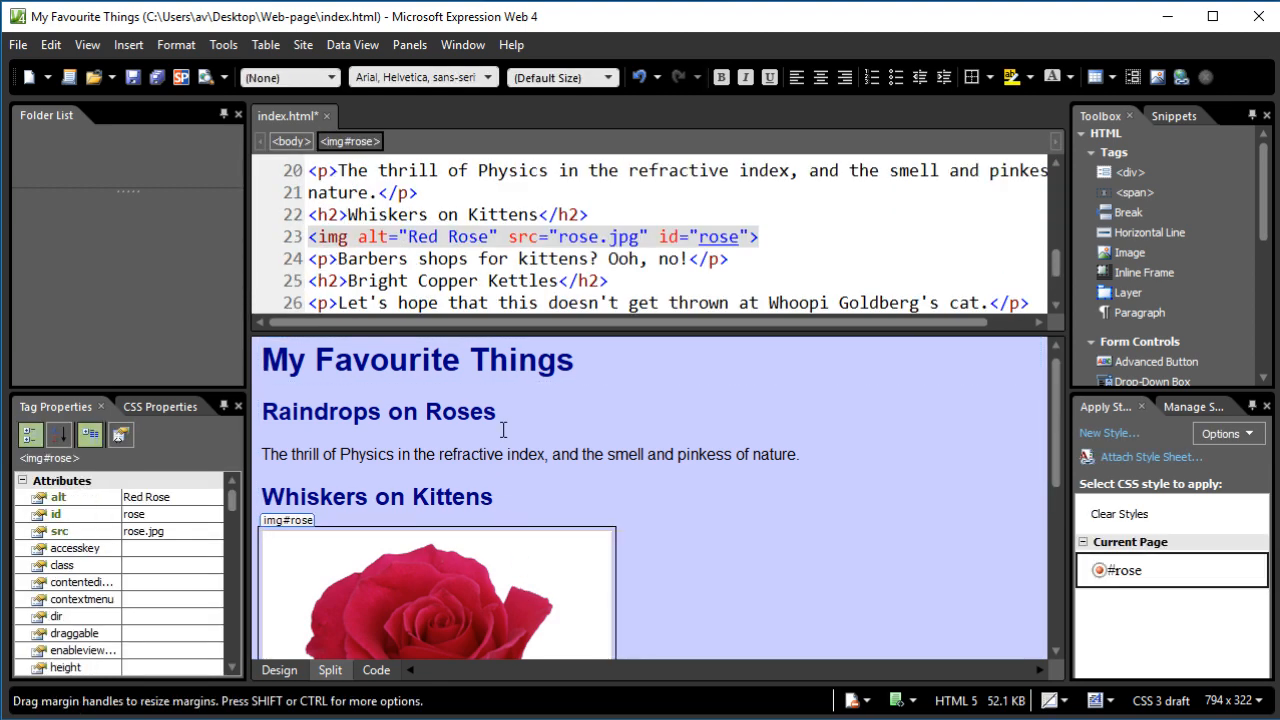
left_click(609, 238)
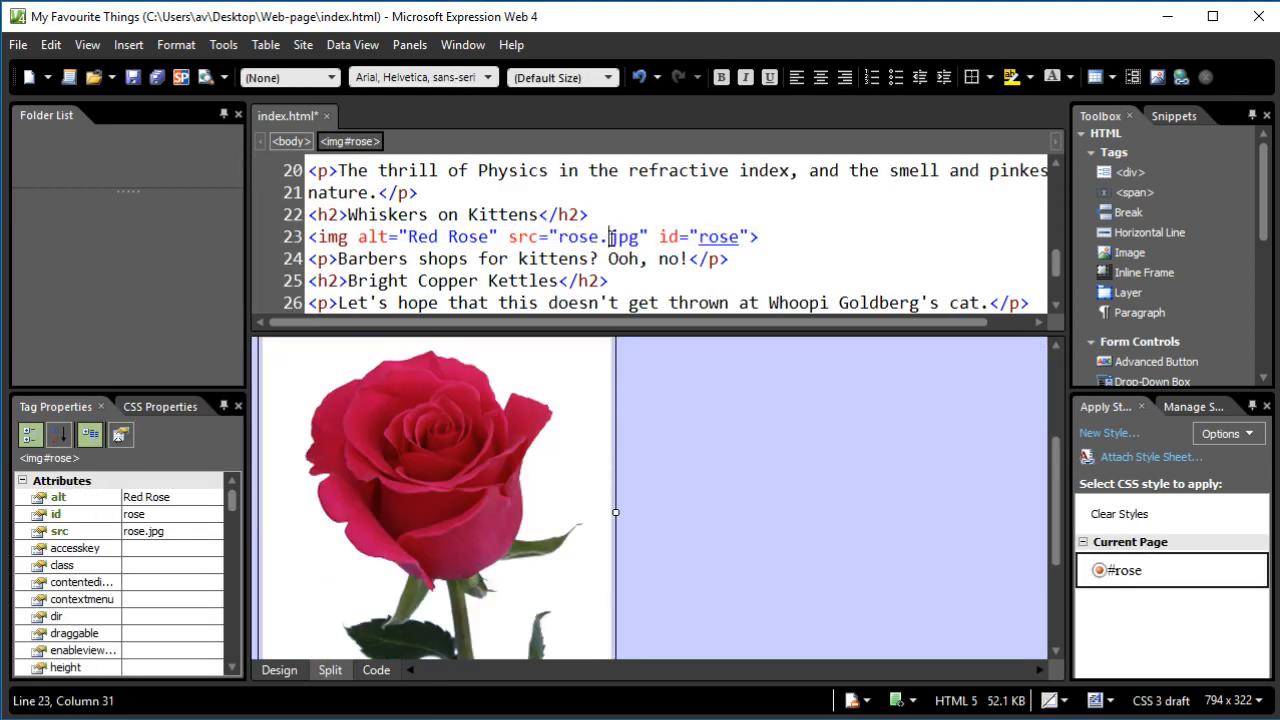
left_click_drag(609, 238, 636, 240)
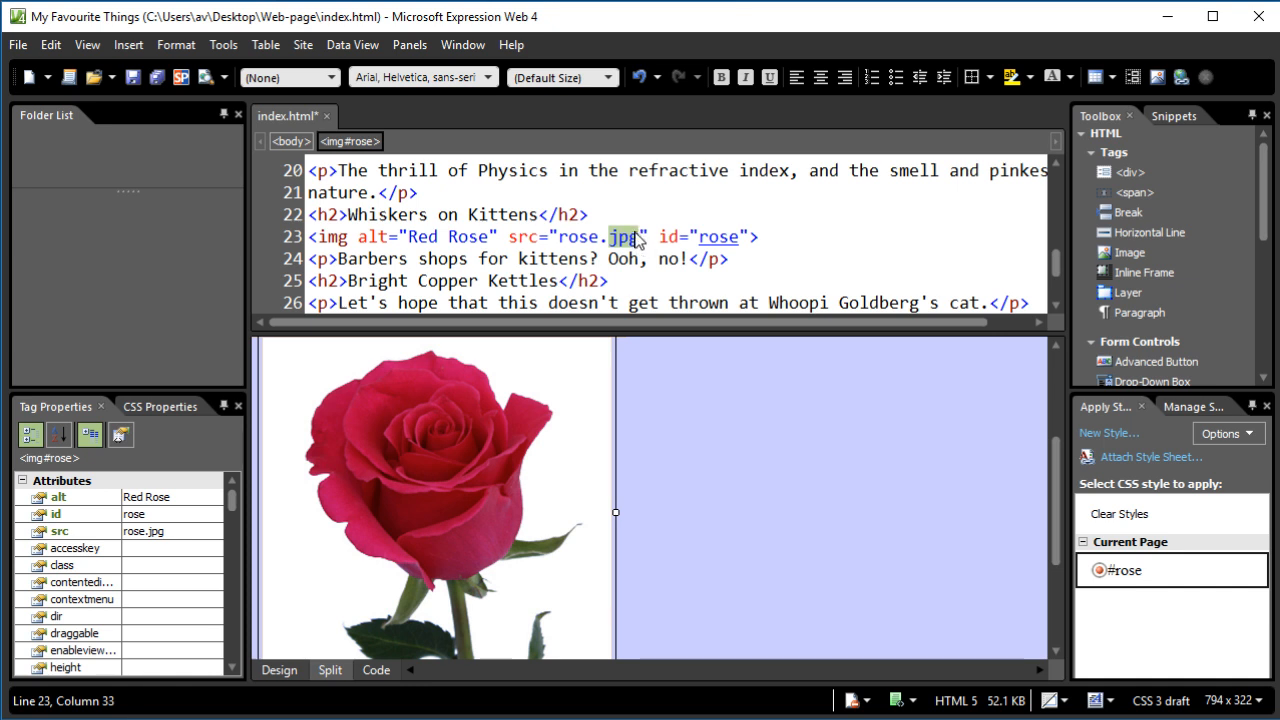
type("p")
type("ng")
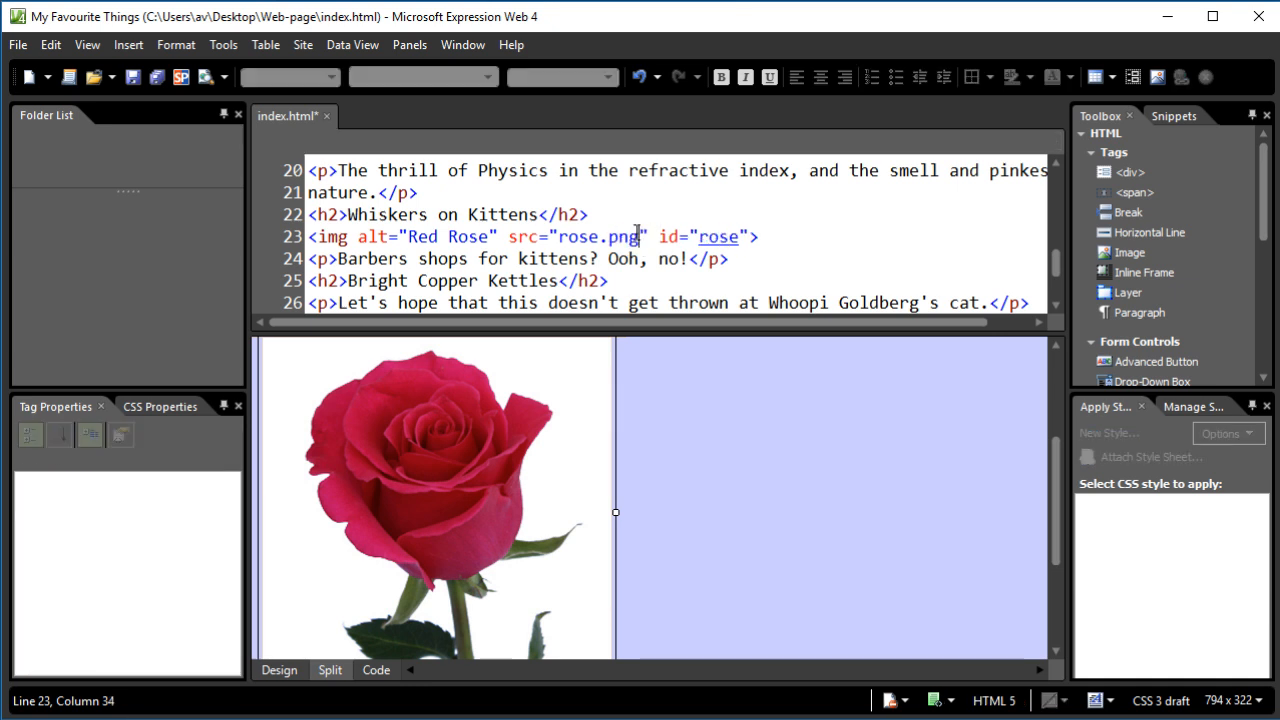
Step: Save index.html and reload the page in Chrome
left_click(774, 238)
key("ctrl+s")
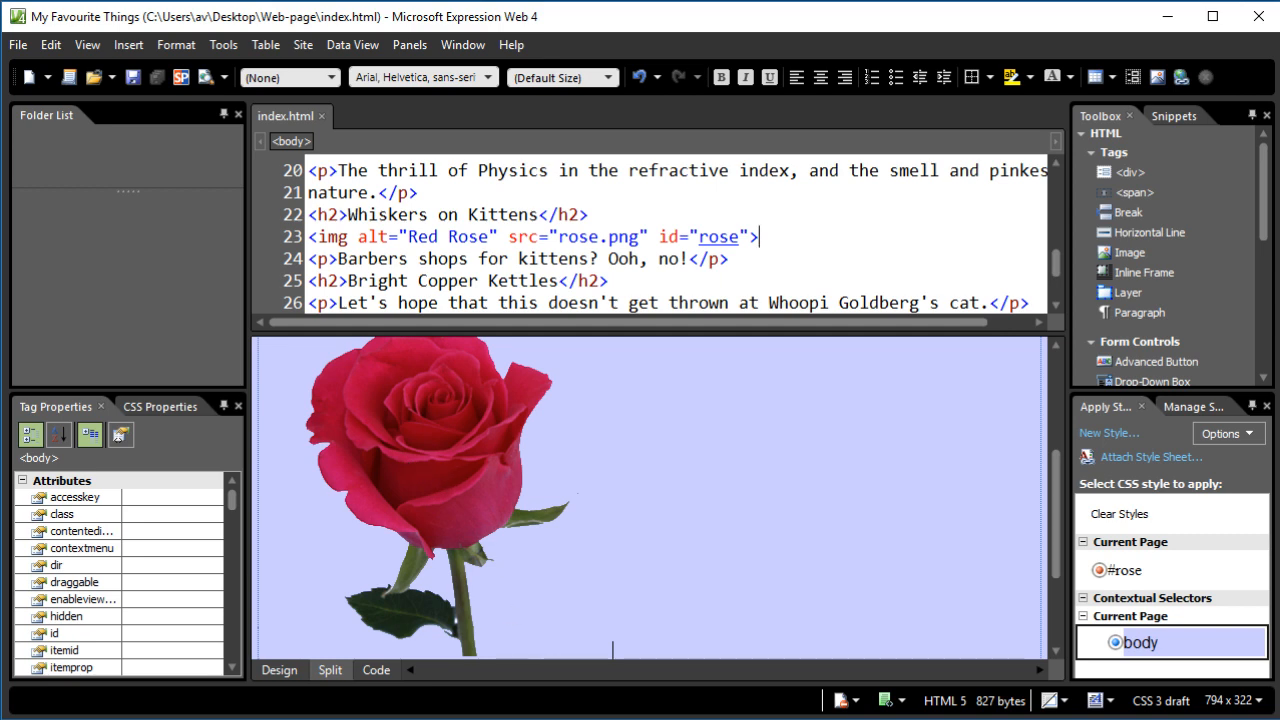
key("alt+Tab")
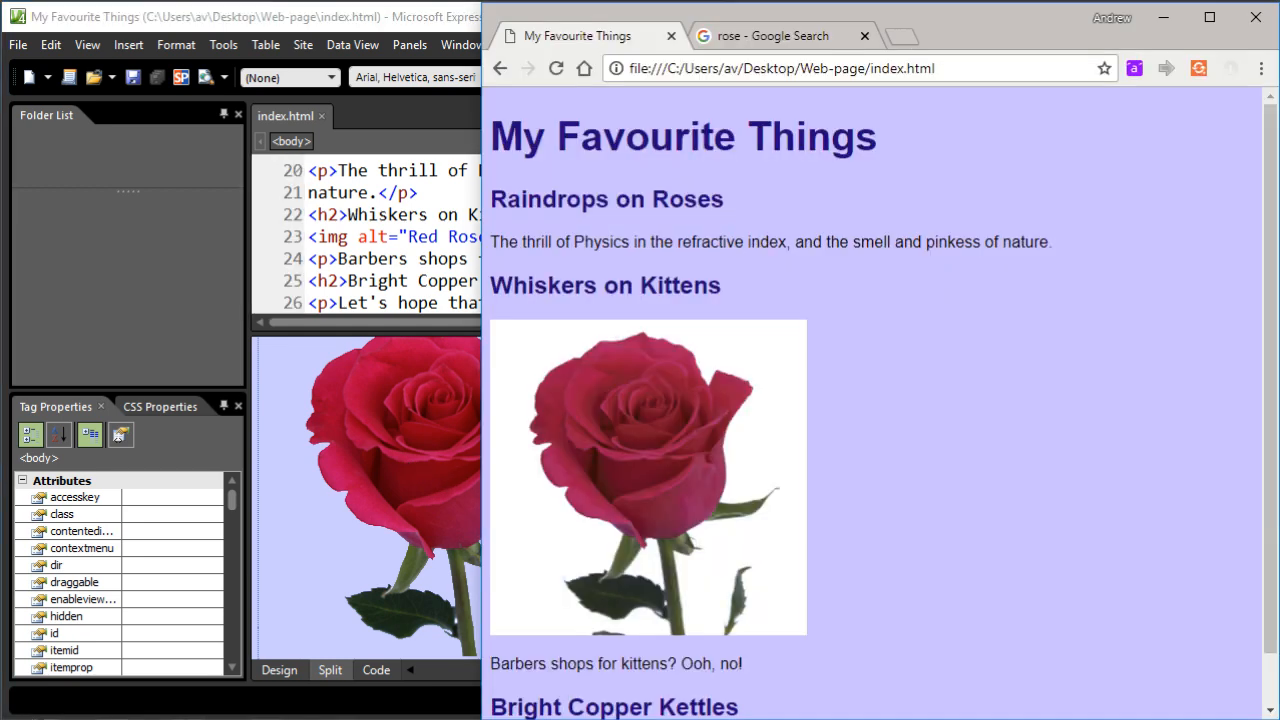
left_click(557, 69)
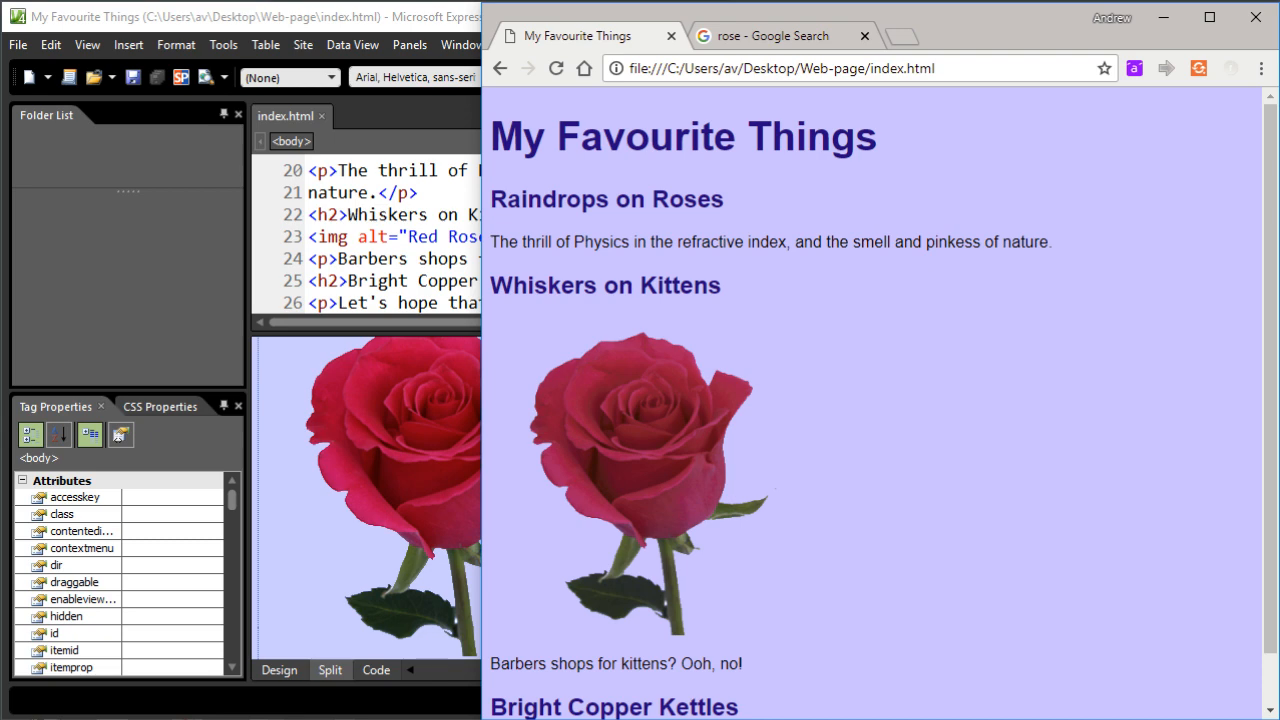
Step: Delete rose.jpg from the Web-page folder in File Explorer and return to the page in Chrome
key("alt+Tab")
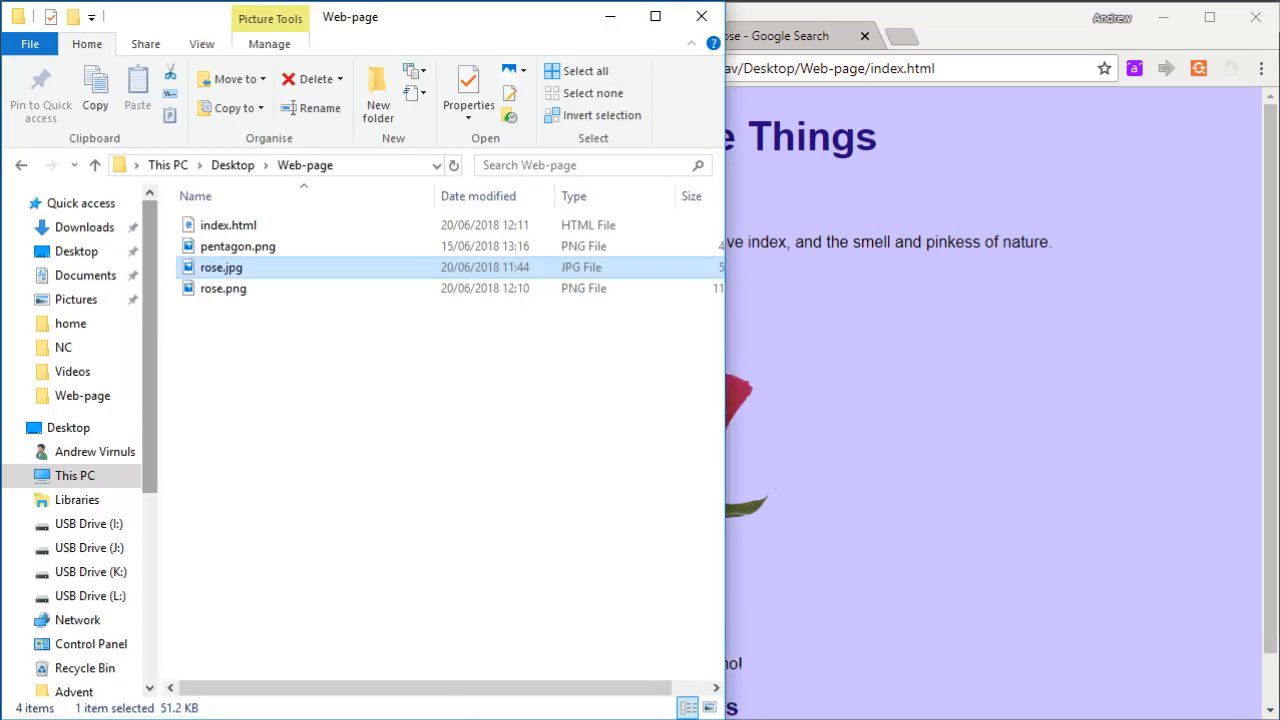
left_click(242, 272)
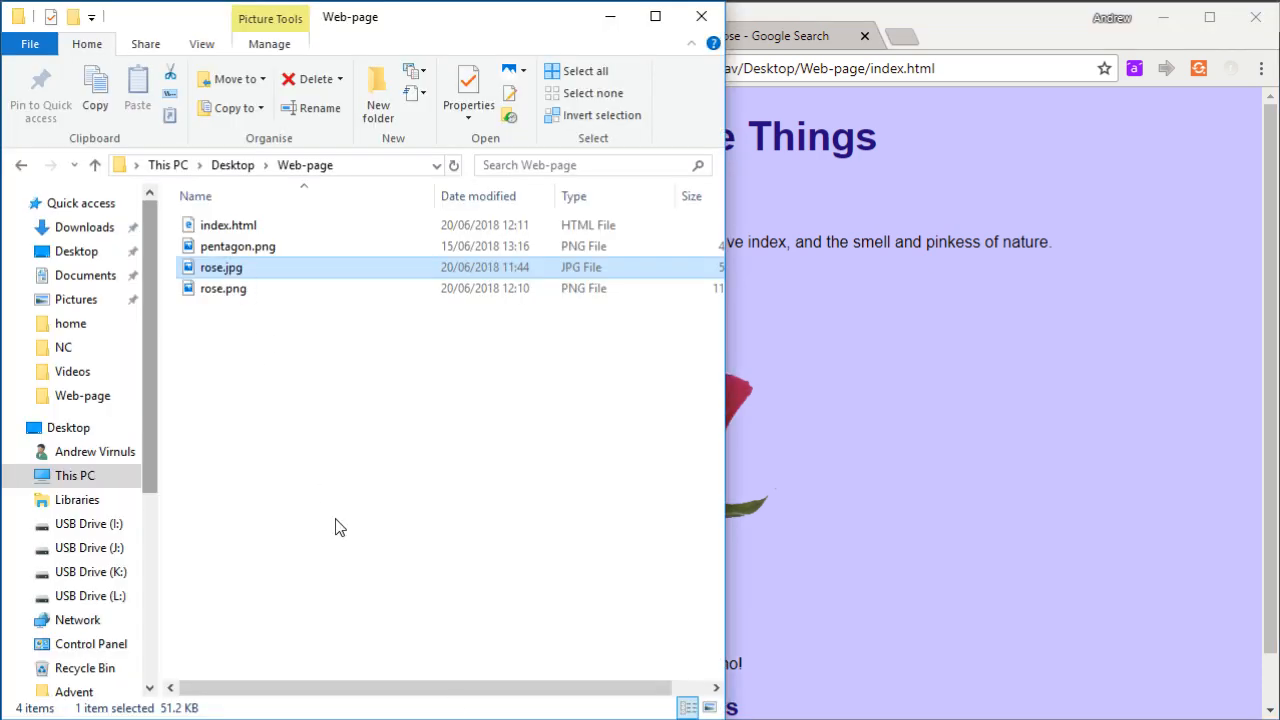
left_click(365, 274)
key("Delete")
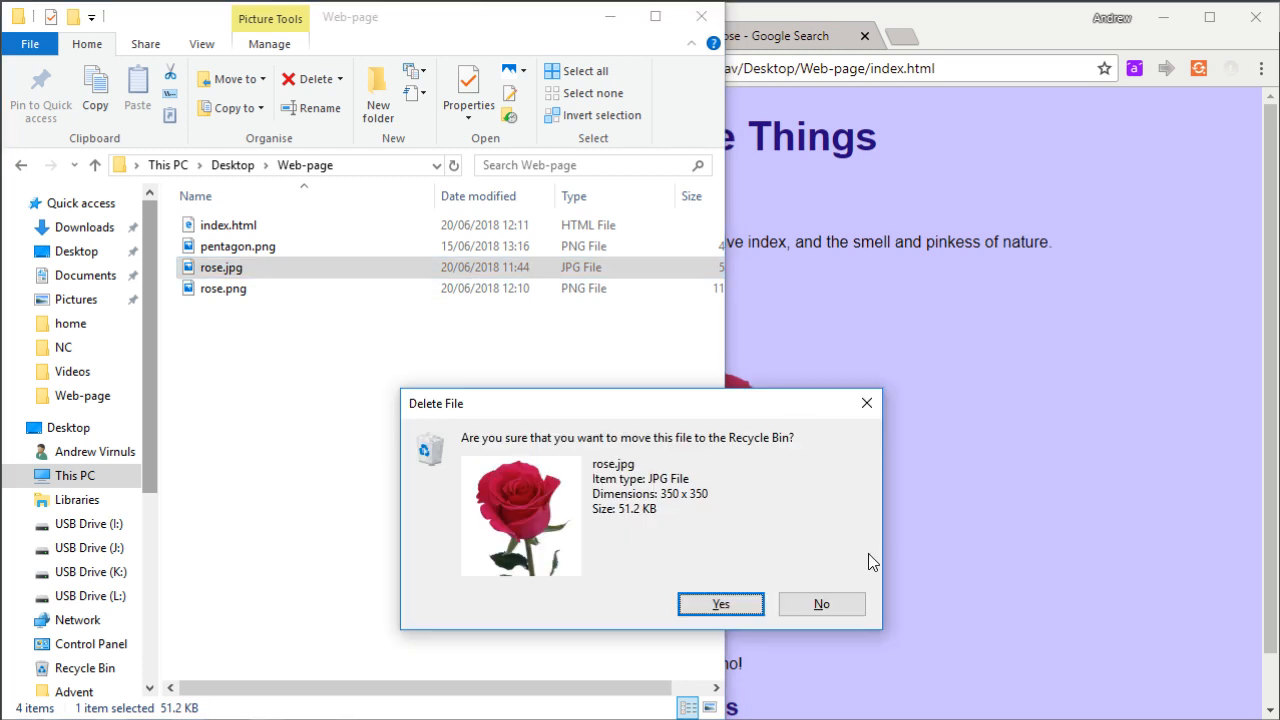
left_click(746, 604)
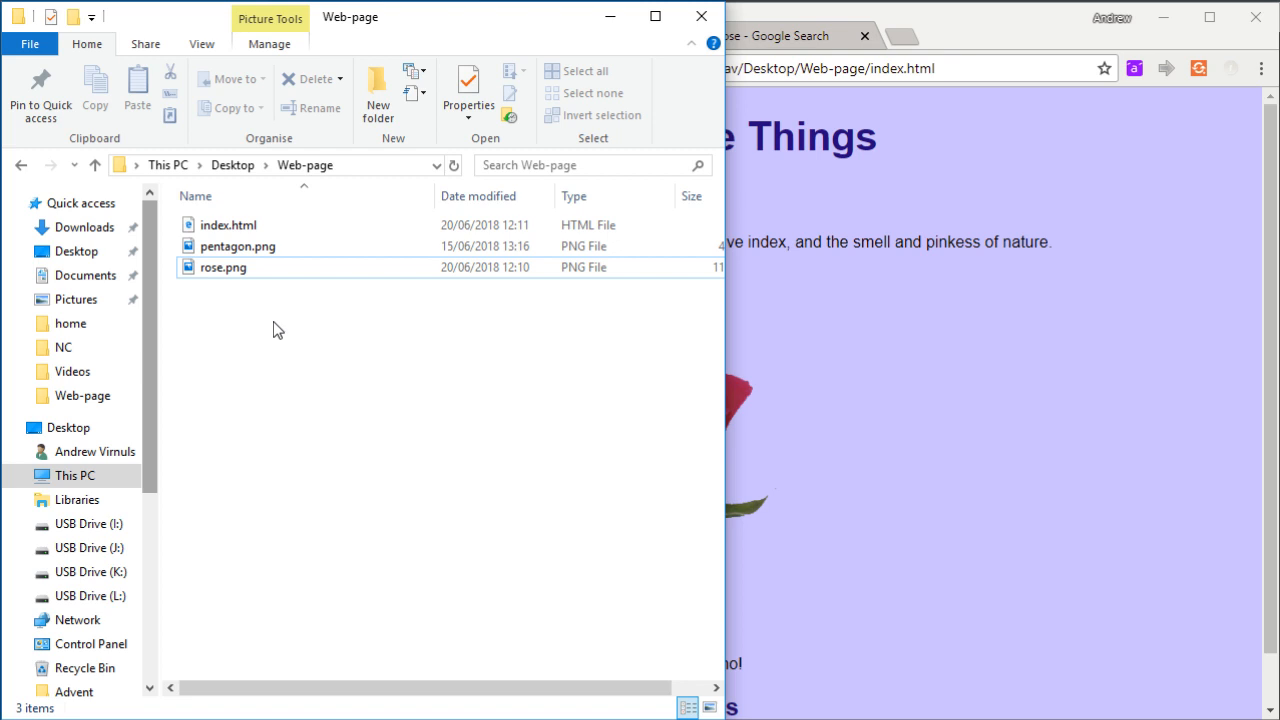
left_click(1008, 28)
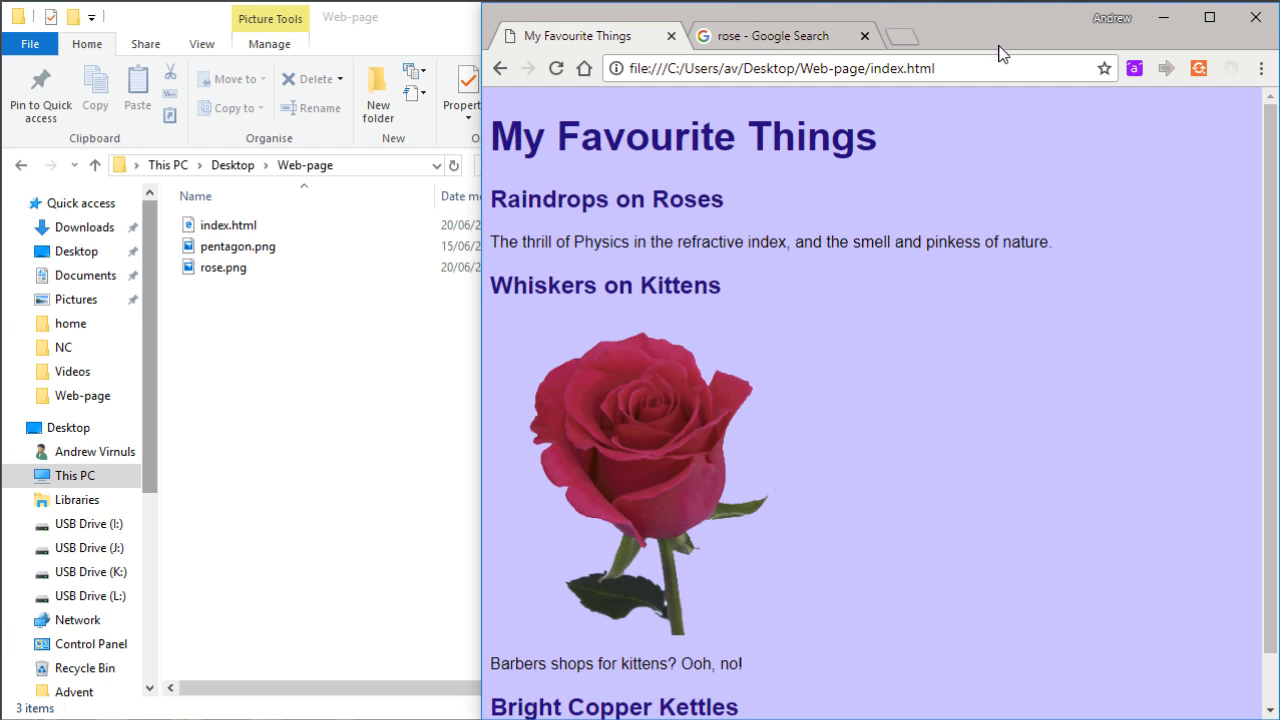